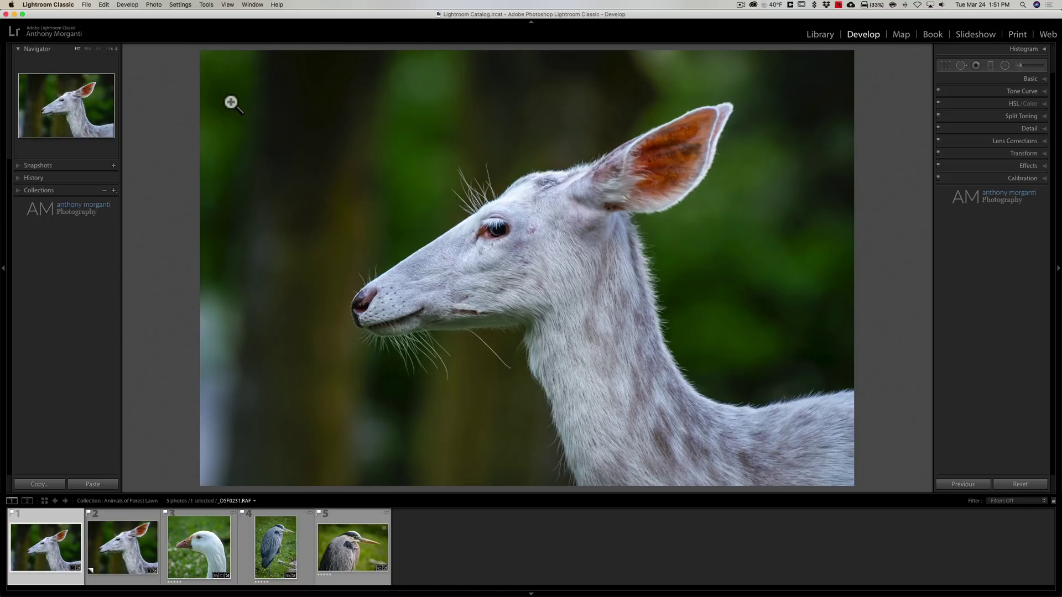
# Cycle the Loupe info overlay with I until it shows the exposure and lens details.
pyautogui.press('i')
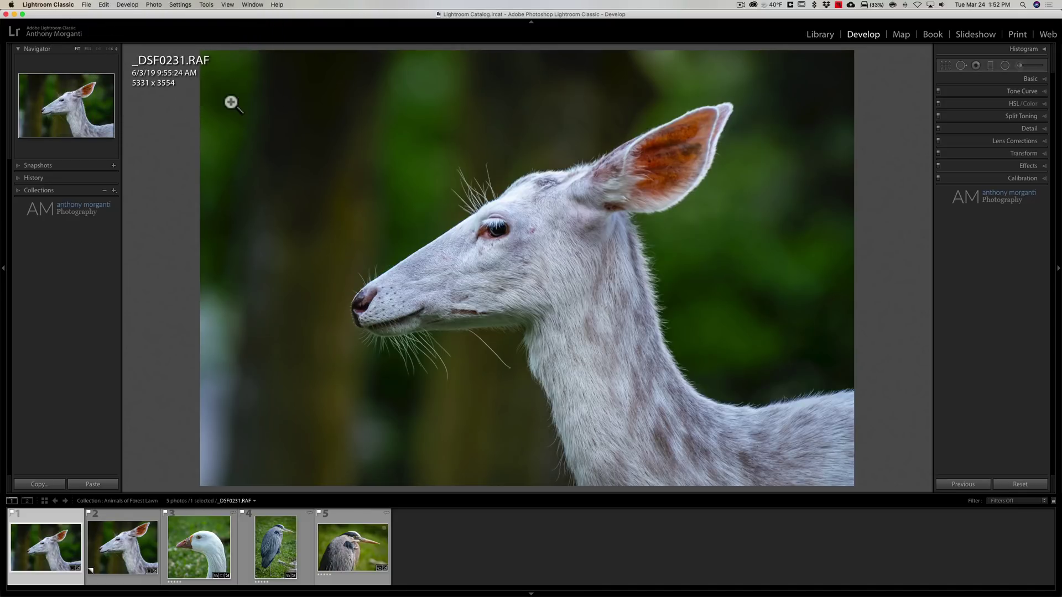
pyautogui.press('i')
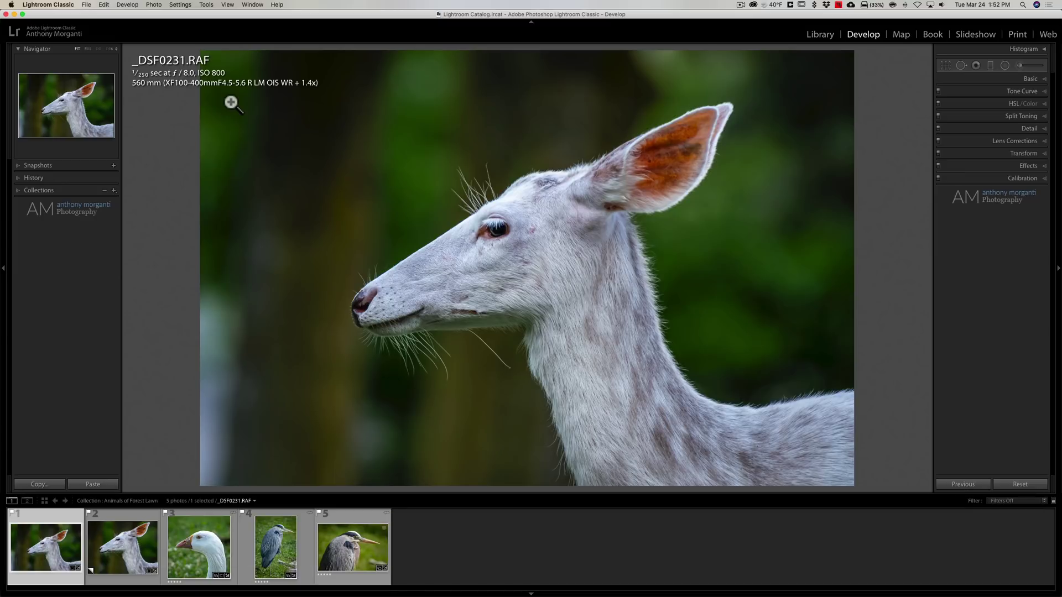
pyautogui.press('i')
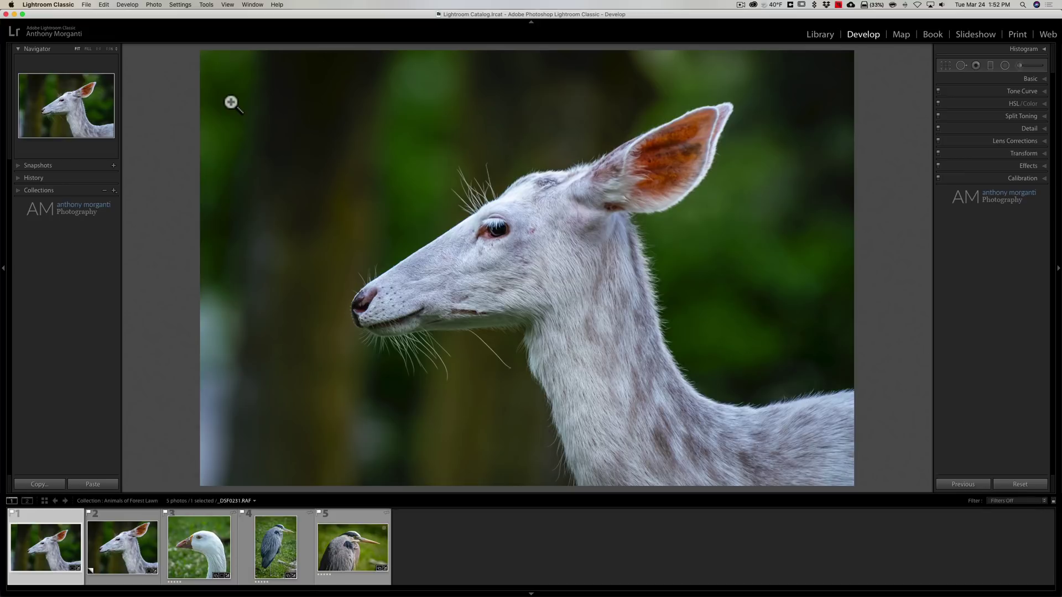
pyautogui.press('i')
pyautogui.press('i')
pyautogui.press('i')
pyautogui.press('i')
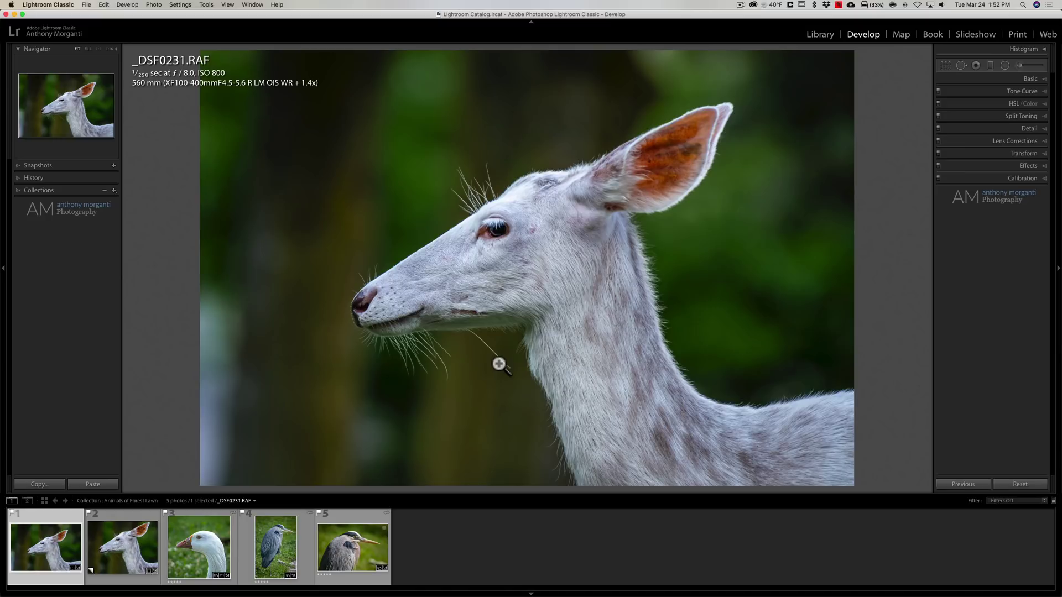
# Toggle the Develop toolbar with its view mode, flag, rating and Soft Proofing options using T.
pyautogui.press('t')
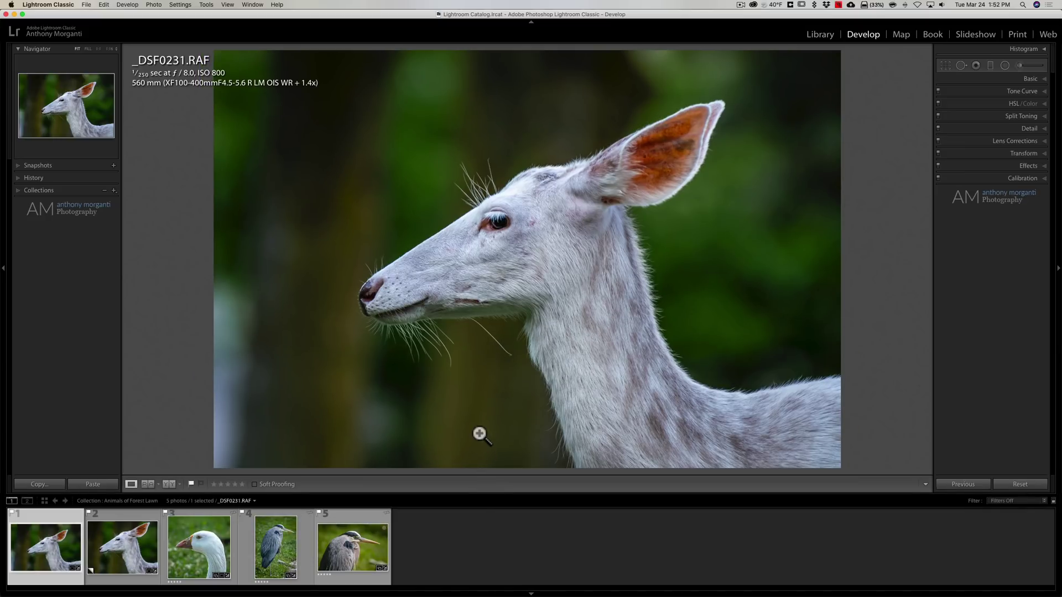
pyautogui.press('t')
pyautogui.press('t')
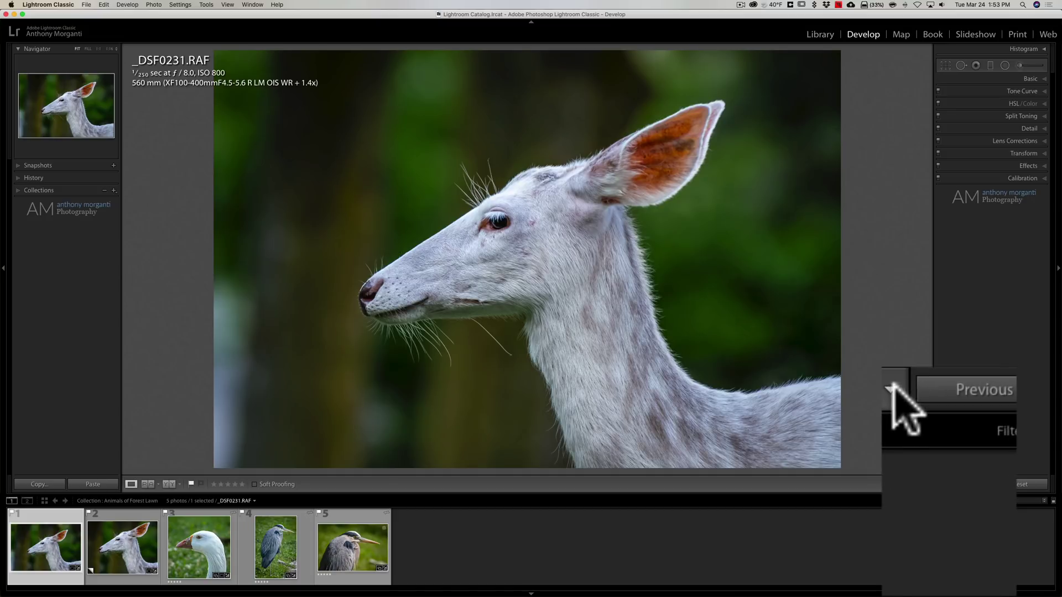
pyautogui.click(892, 388)
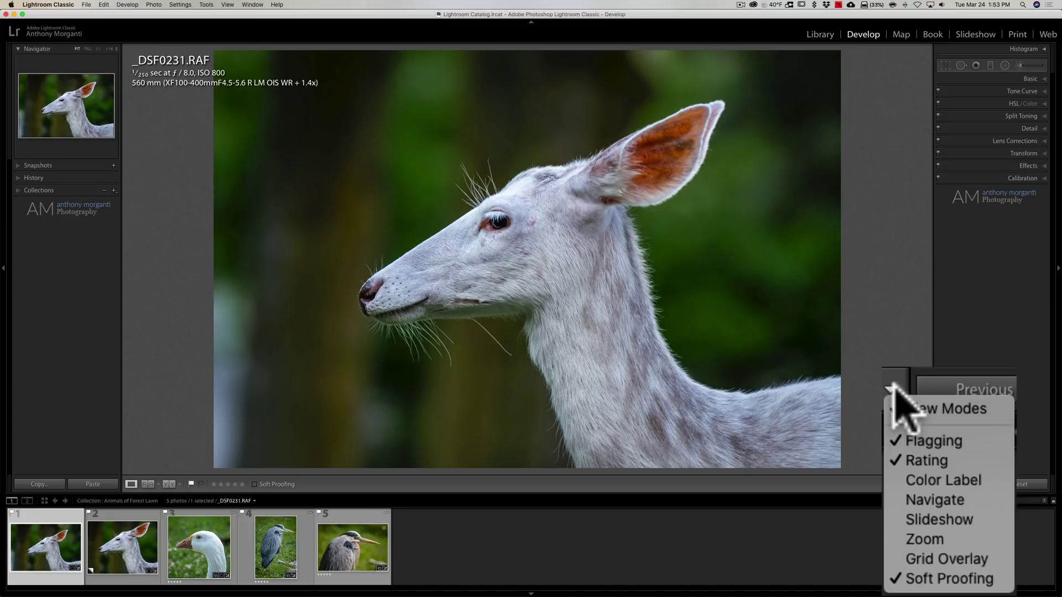
pyautogui.click(949, 480)
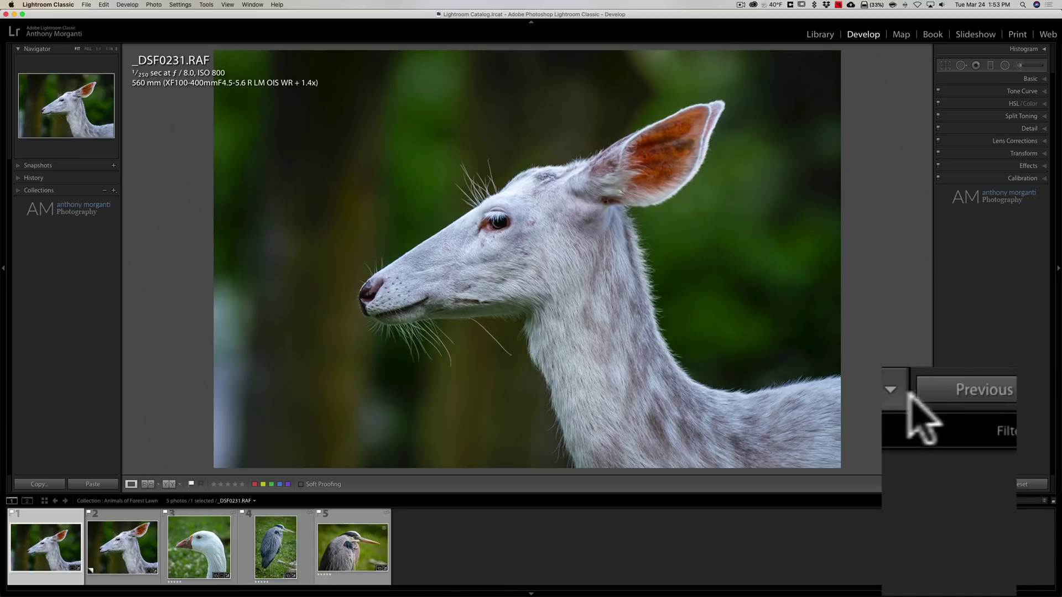
pyautogui.click(892, 394)
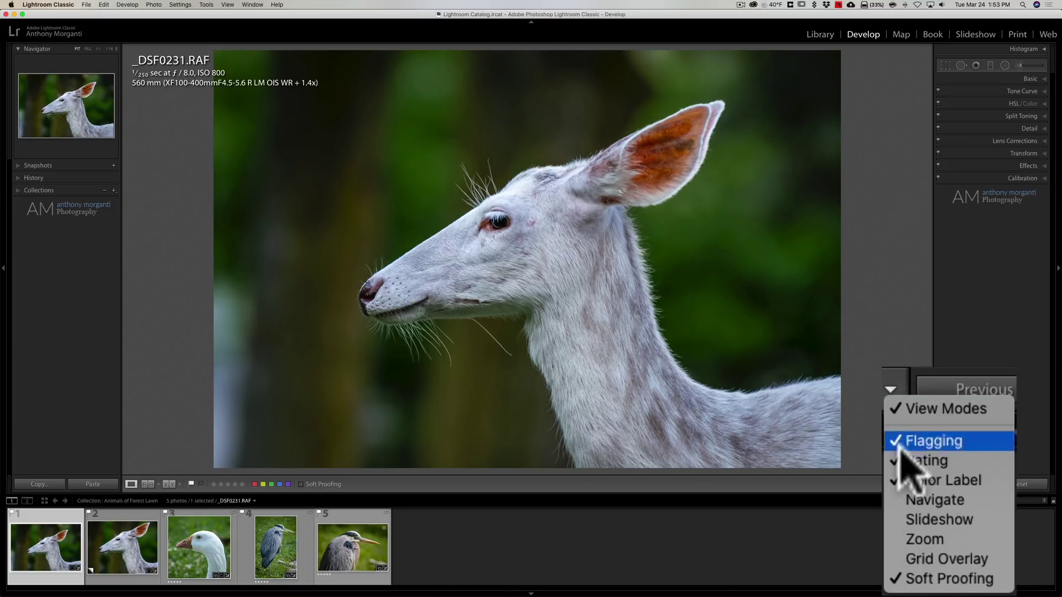
pyautogui.click(929, 565)
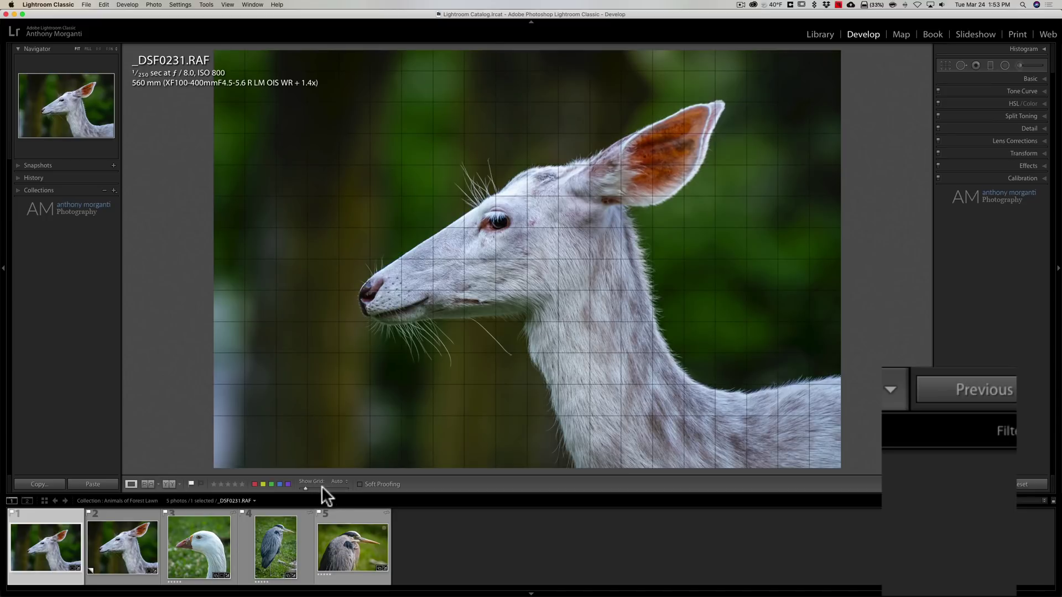
pyautogui.click(891, 389)
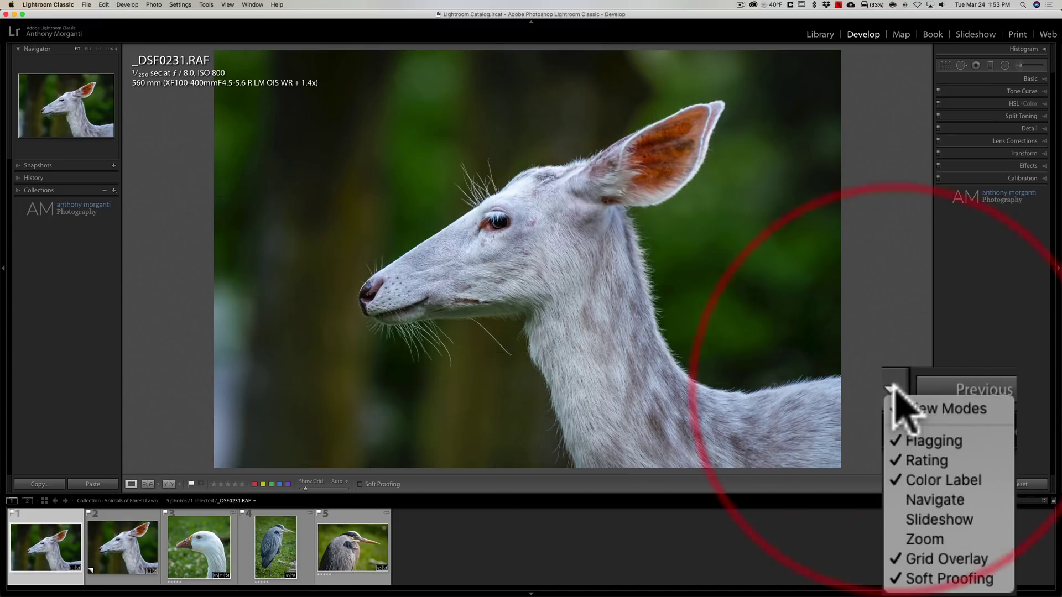
pyautogui.click(911, 480)
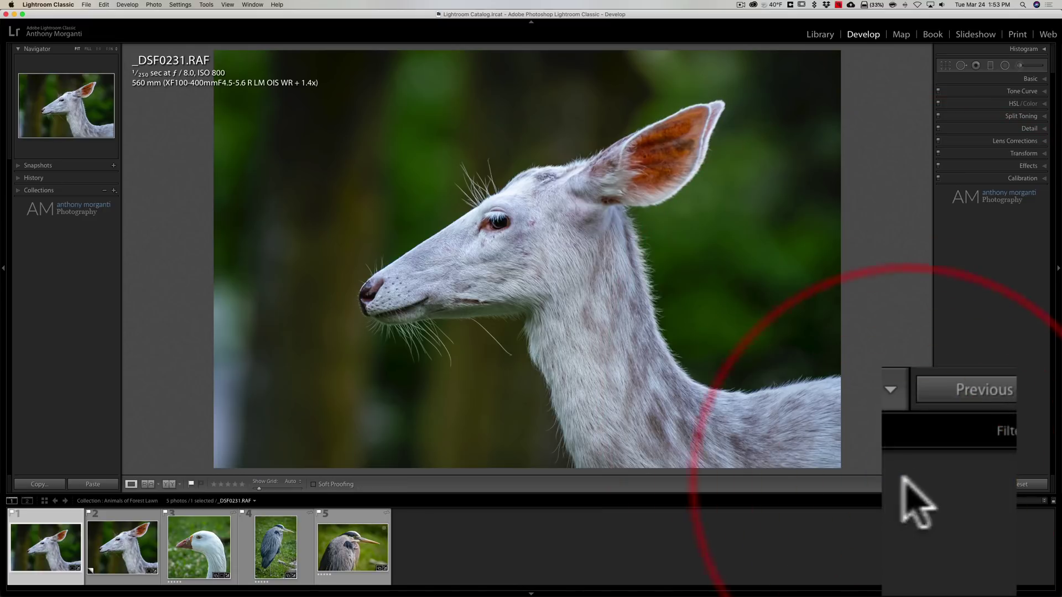
pyautogui.click(885, 389)
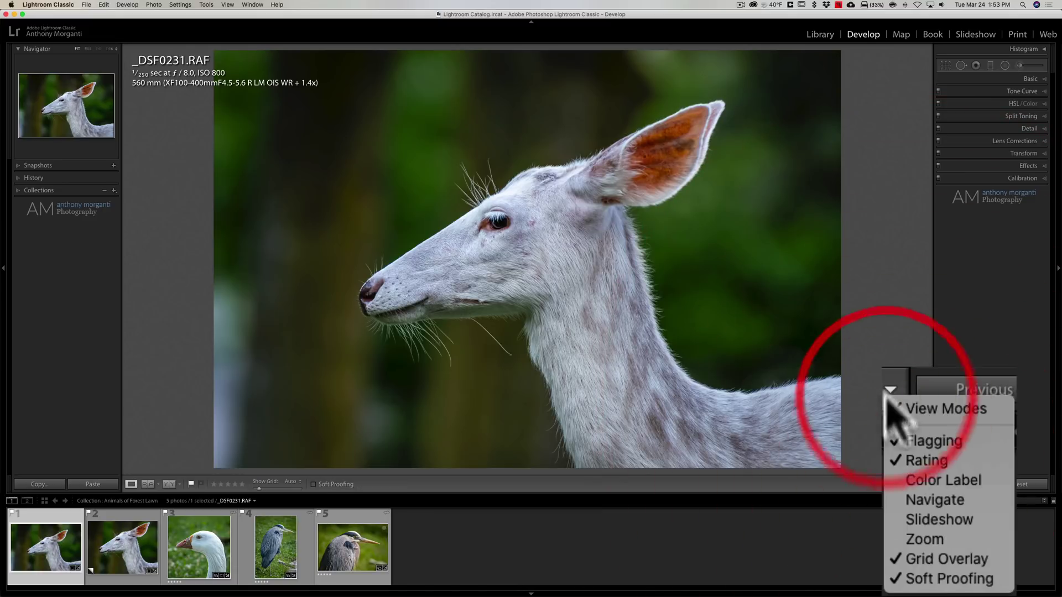
pyautogui.click(897, 553)
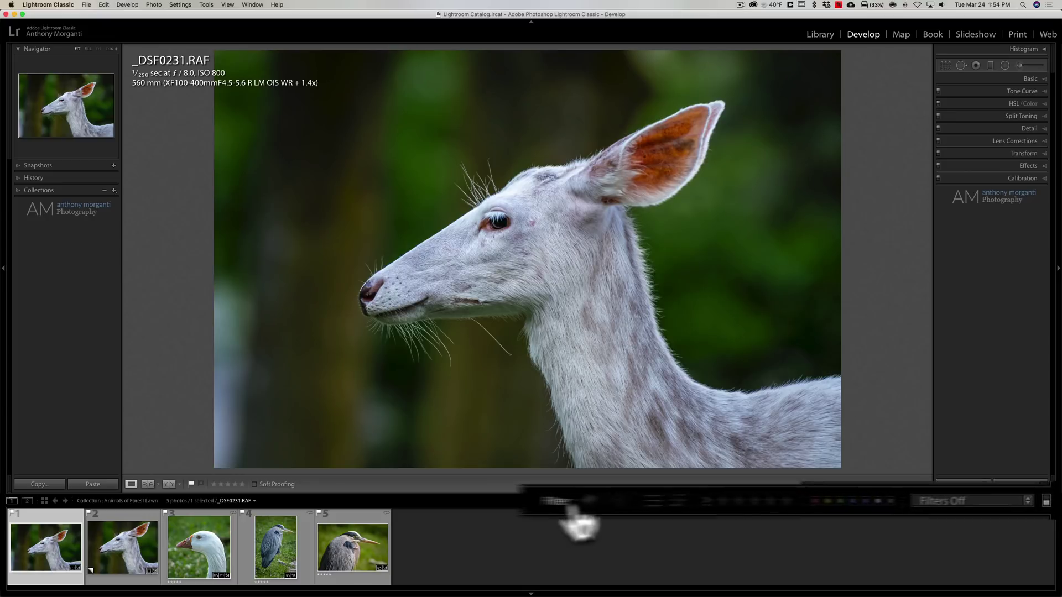
# Toggle the filmstrip's Filter bar until its flag, rating and colour label filters are expanded.
pyautogui.click(440, 502)
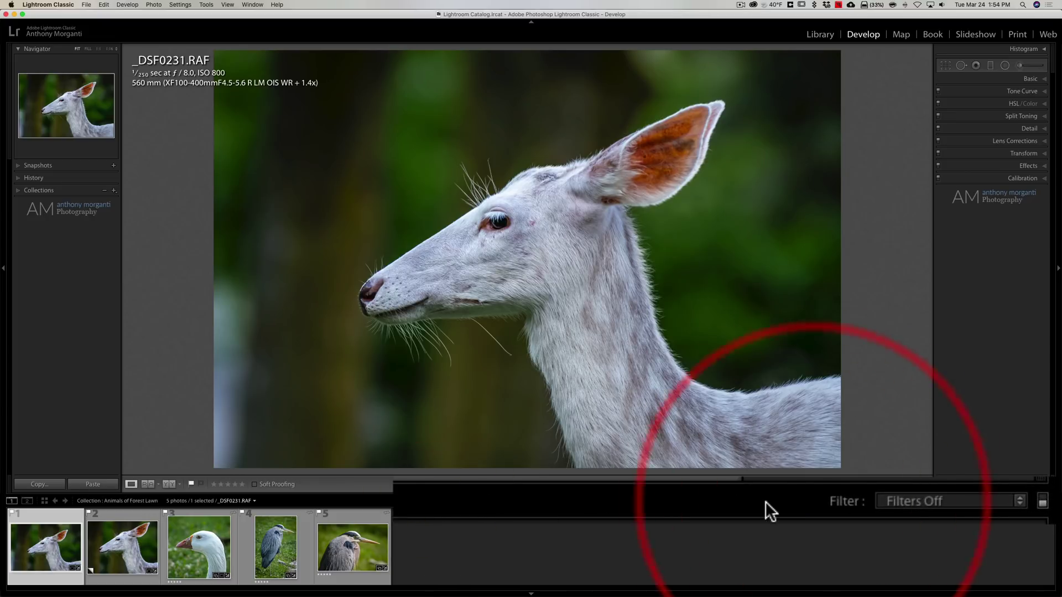
pyautogui.click(849, 502)
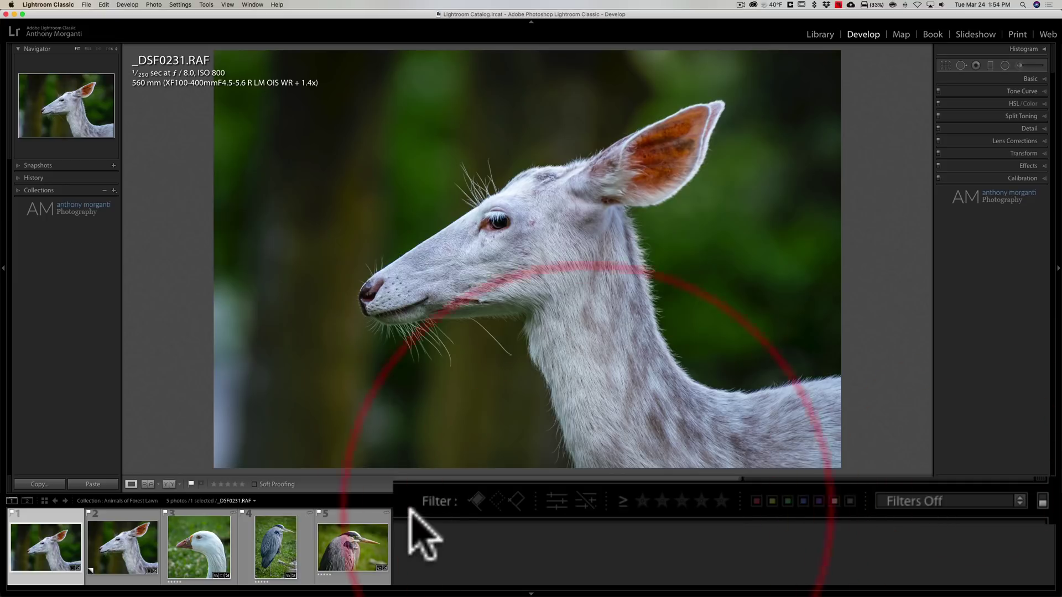
pyautogui.click(437, 500)
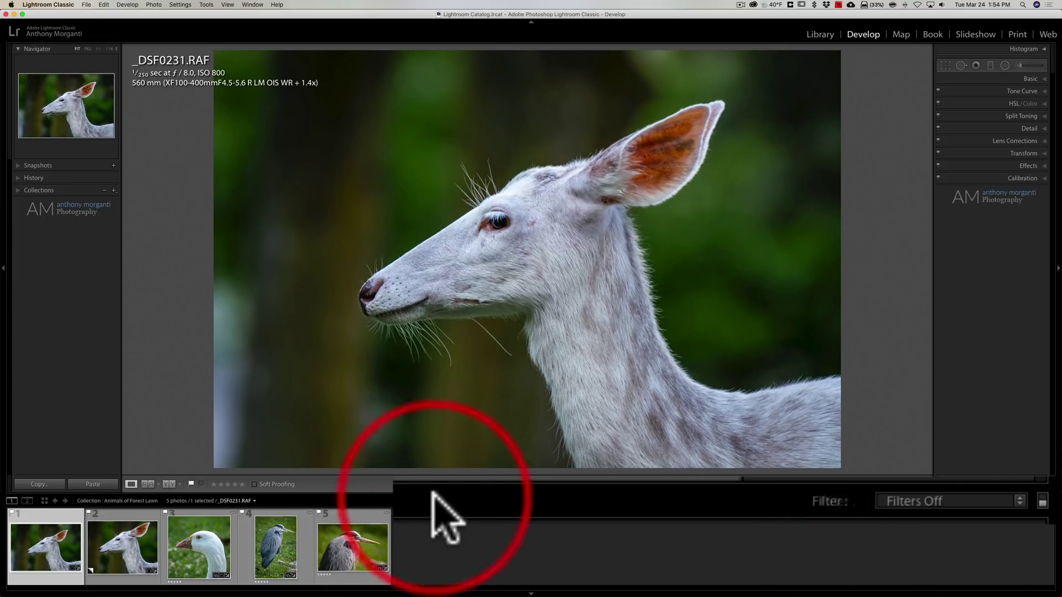
pyautogui.click(846, 502)
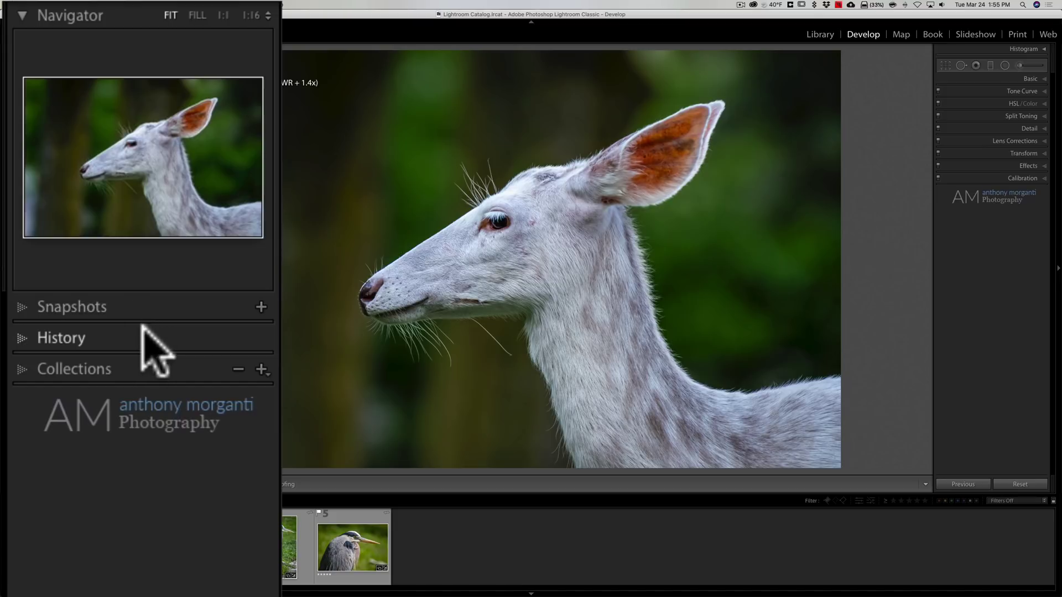
# Enable the Presets panel and disable Snapshots from the left panel header's context menu.
pyautogui.rightClick(158, 307)
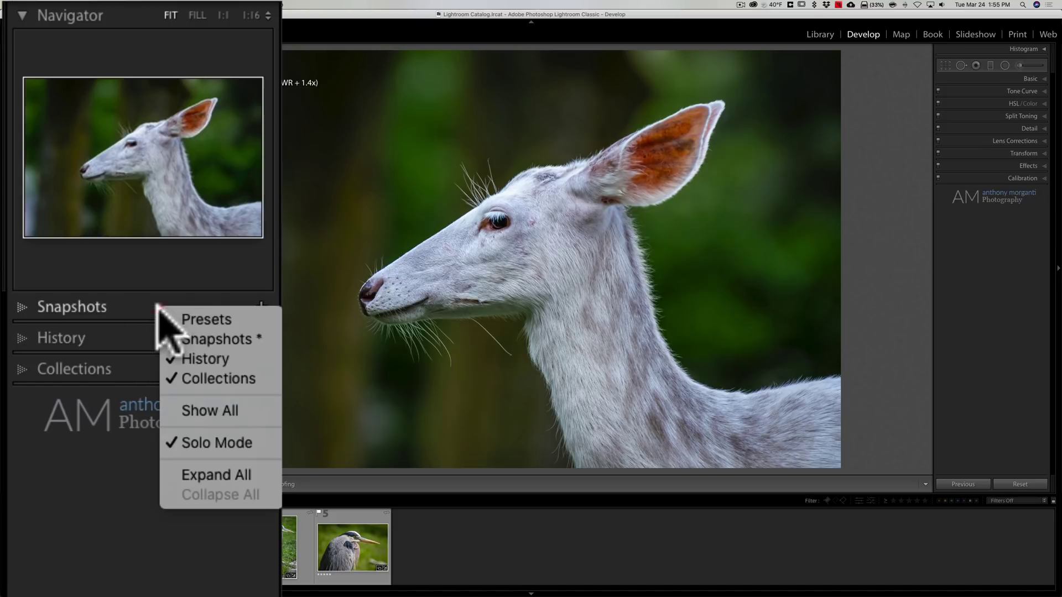
pyautogui.click(221, 320)
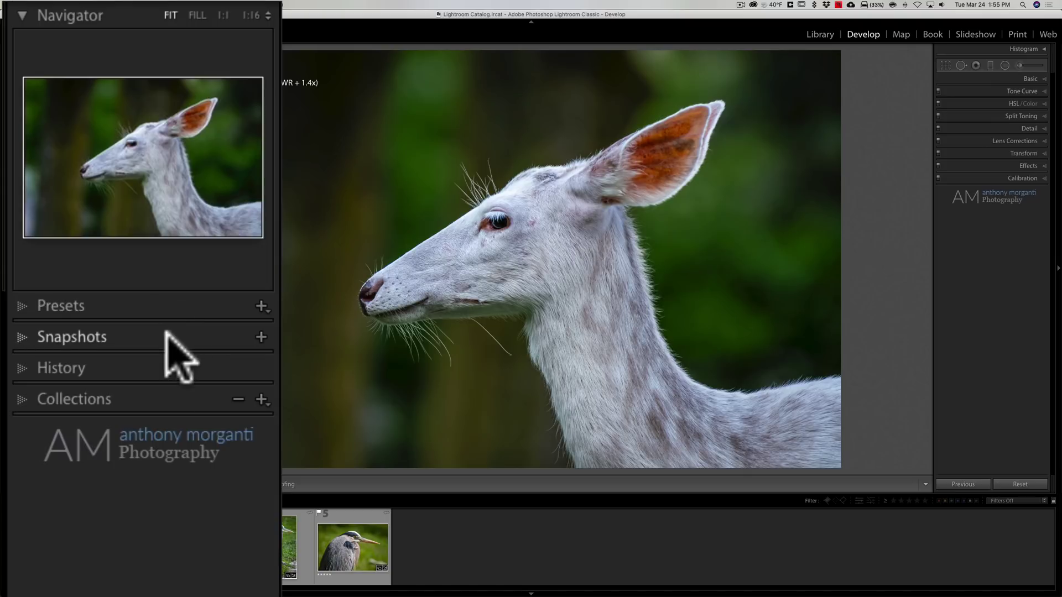
pyautogui.rightClick(166, 334)
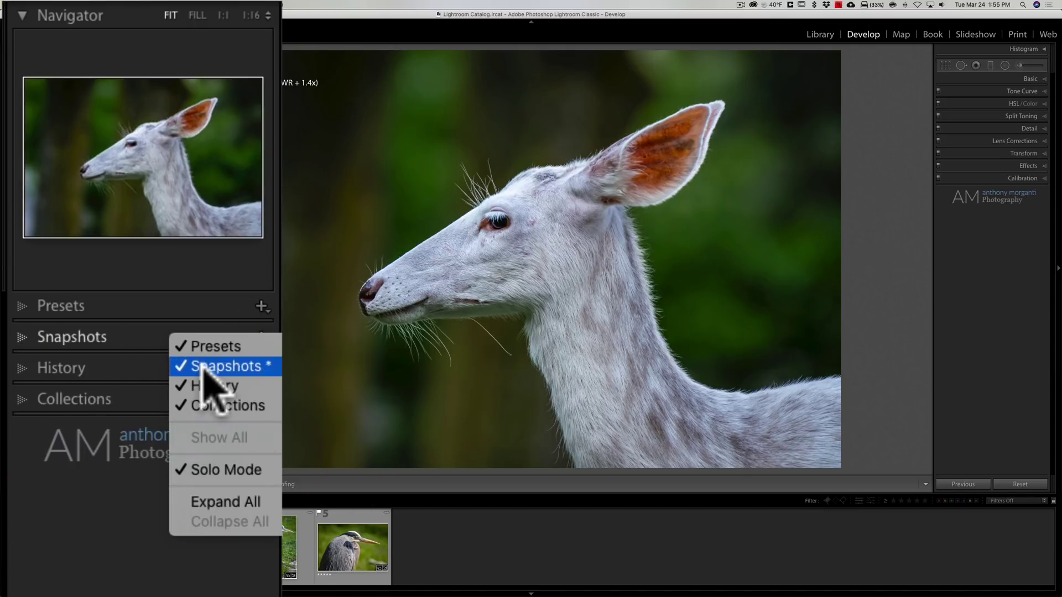
pyautogui.click(194, 367)
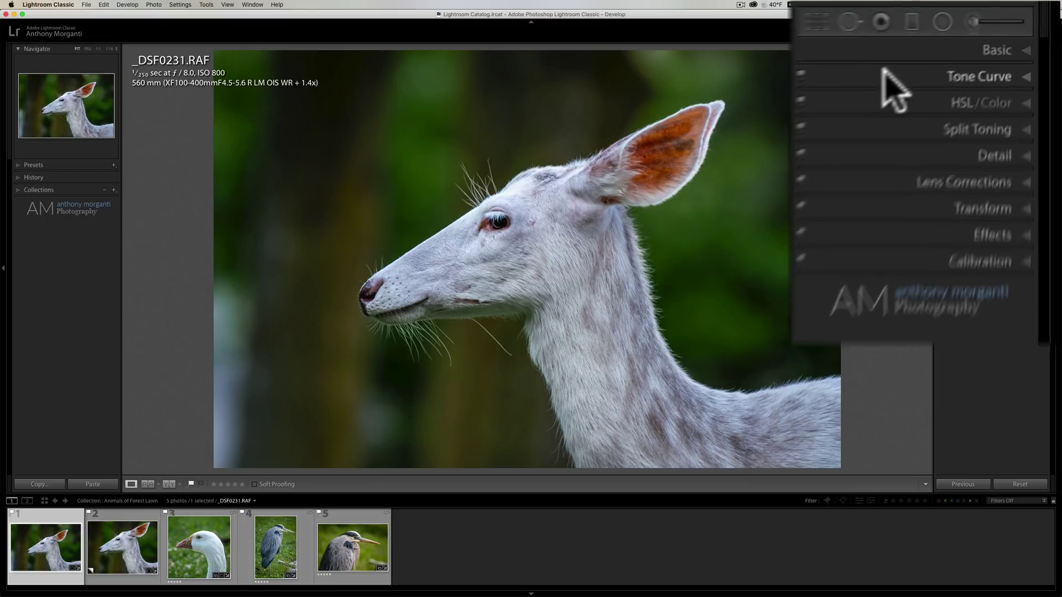
# Uncheck Calibration in Customize Develop Panel and save, so the panels end at Effects.
pyautogui.rightClick(851, 82)
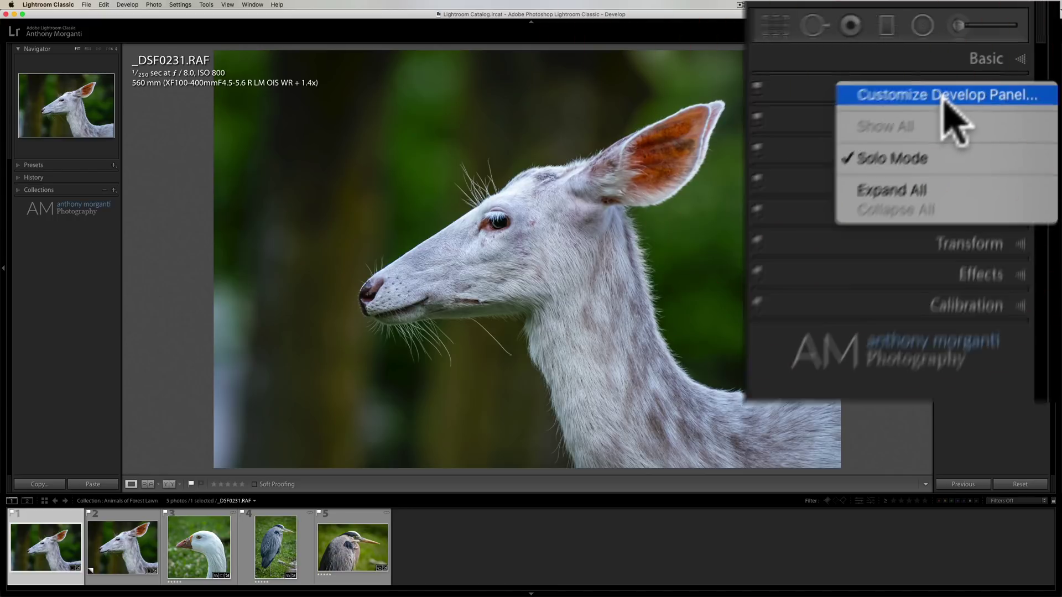
pyautogui.click(1011, 94)
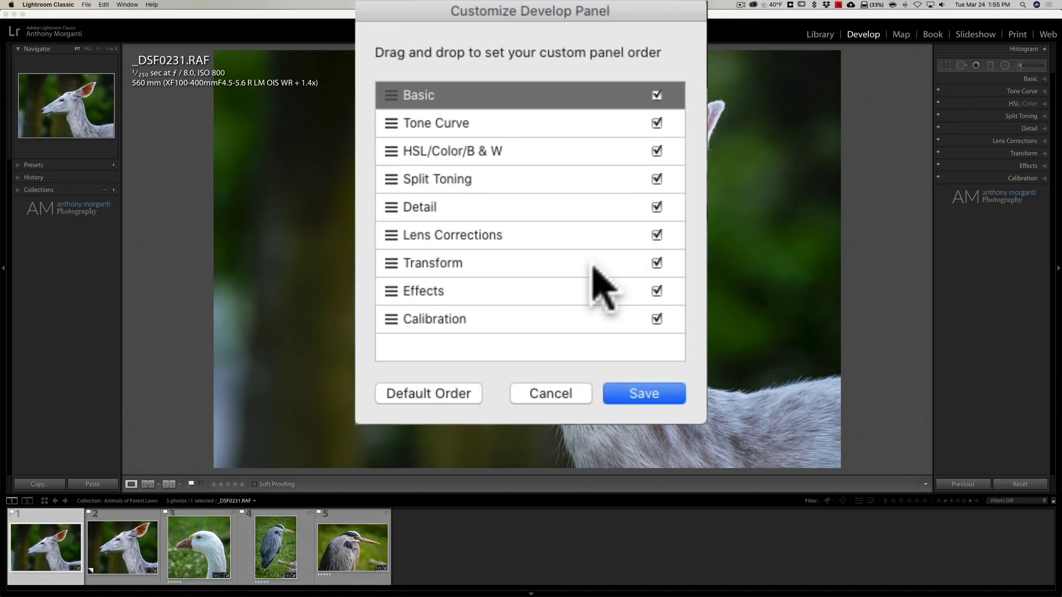
pyautogui.click(657, 320)
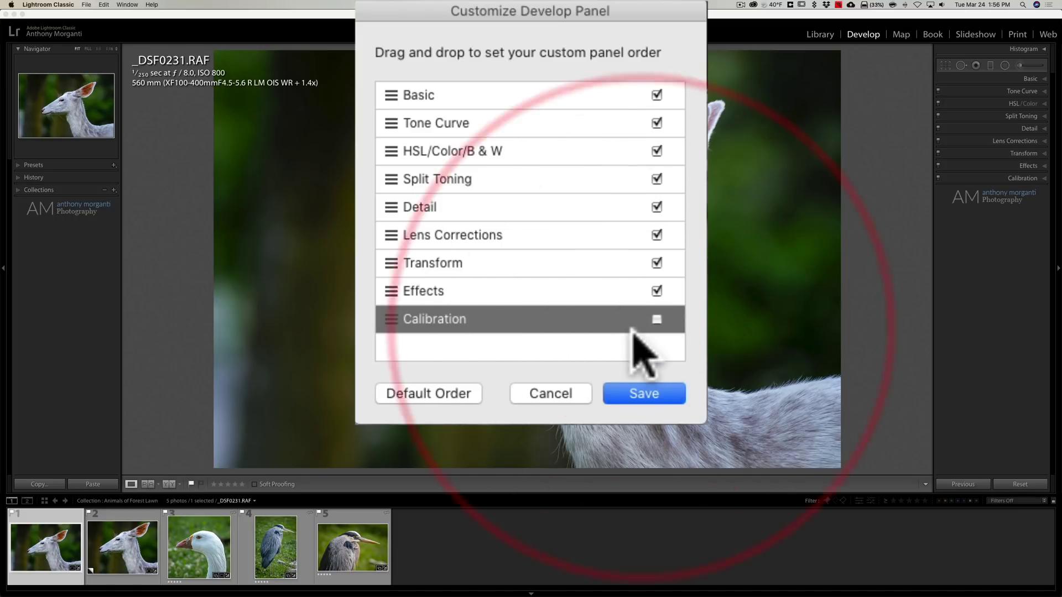
pyautogui.click(652, 388)
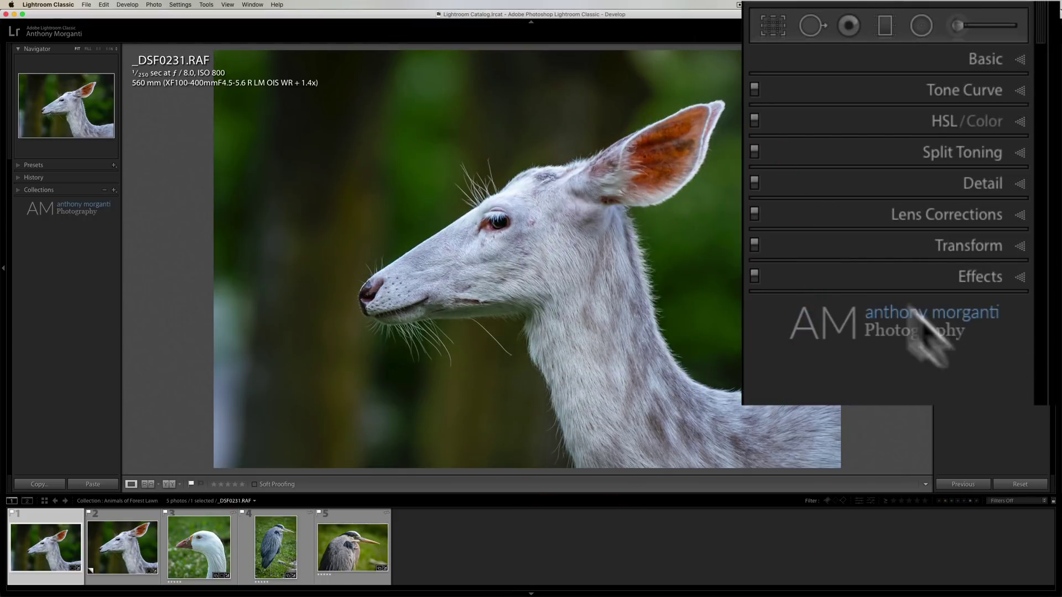
# Recheck Calibration in Customize Develop Panel, try dragging Lens Corrections in the order, and save.
pyautogui.rightClick(831, 144)
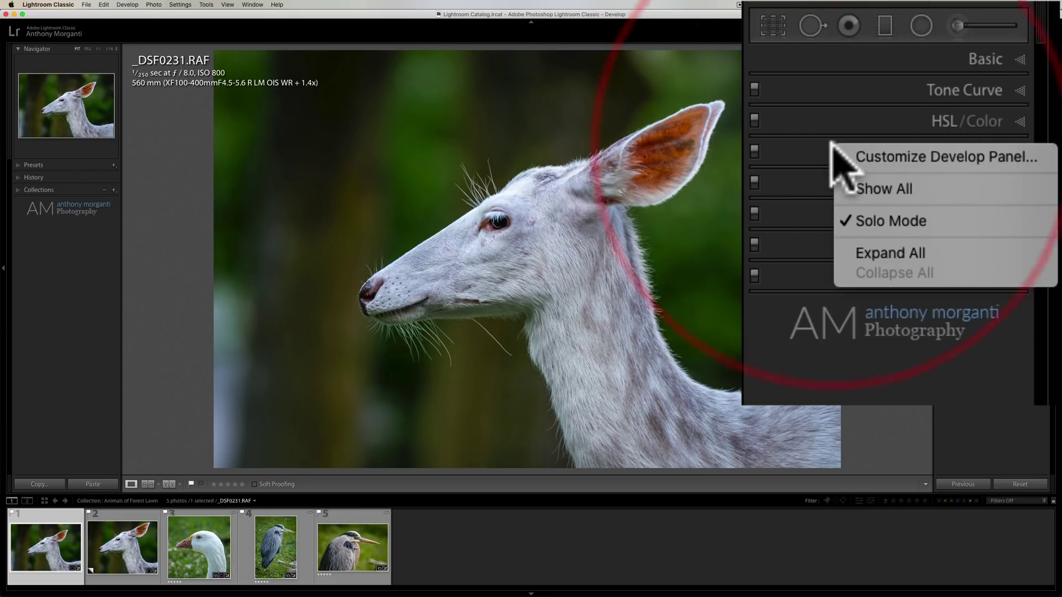
pyautogui.click(869, 158)
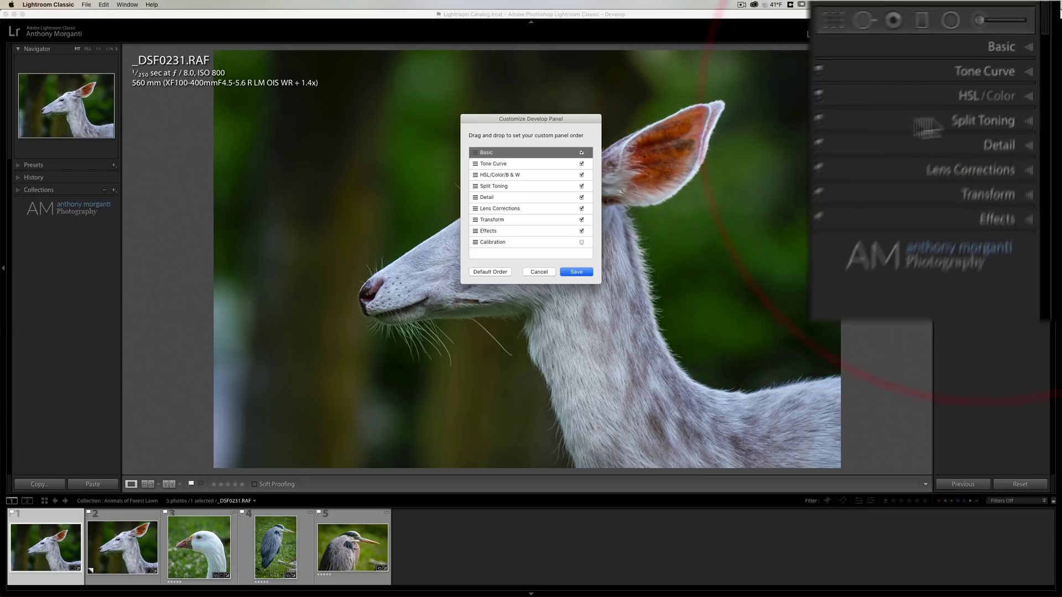
pyautogui.click(657, 320)
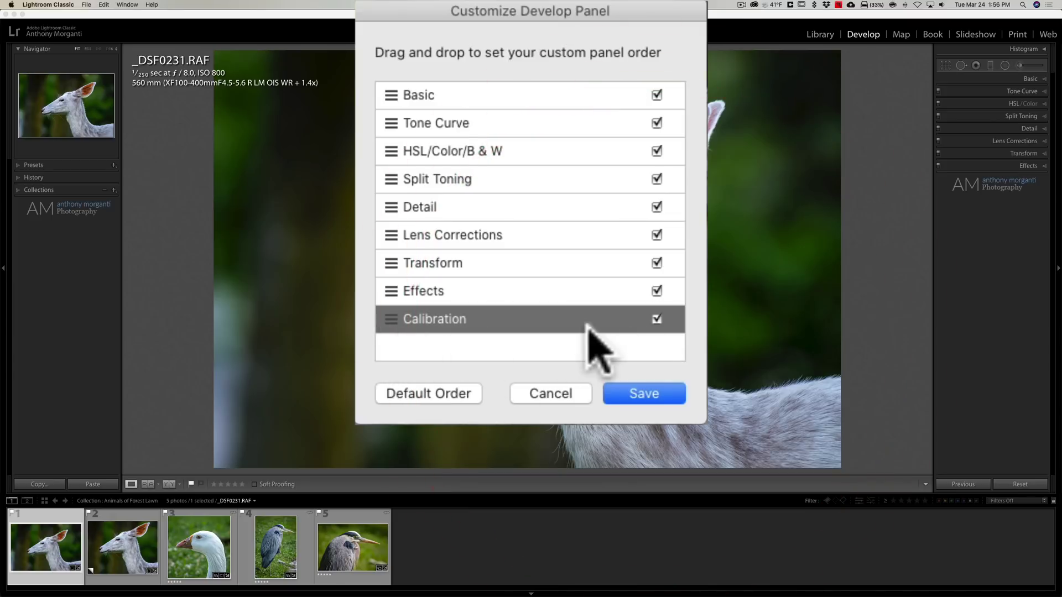
pyautogui.moveTo(389, 227)
pyautogui.mouseDown()
pyautogui.moveTo(389, 194)
pyautogui.moveTo(386, 218)
pyautogui.mouseUp()
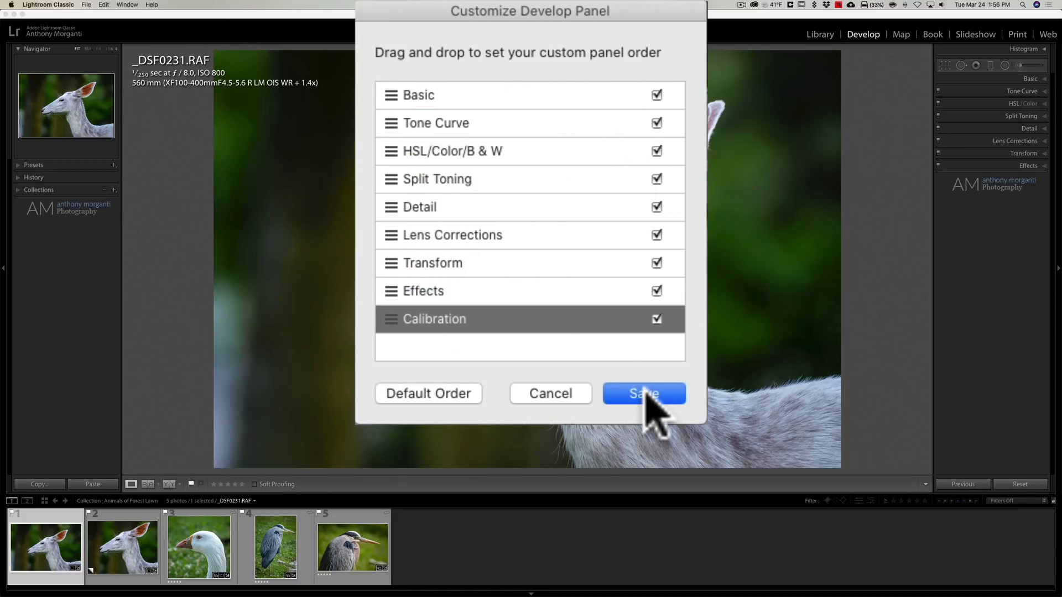
pyautogui.click(577, 273)
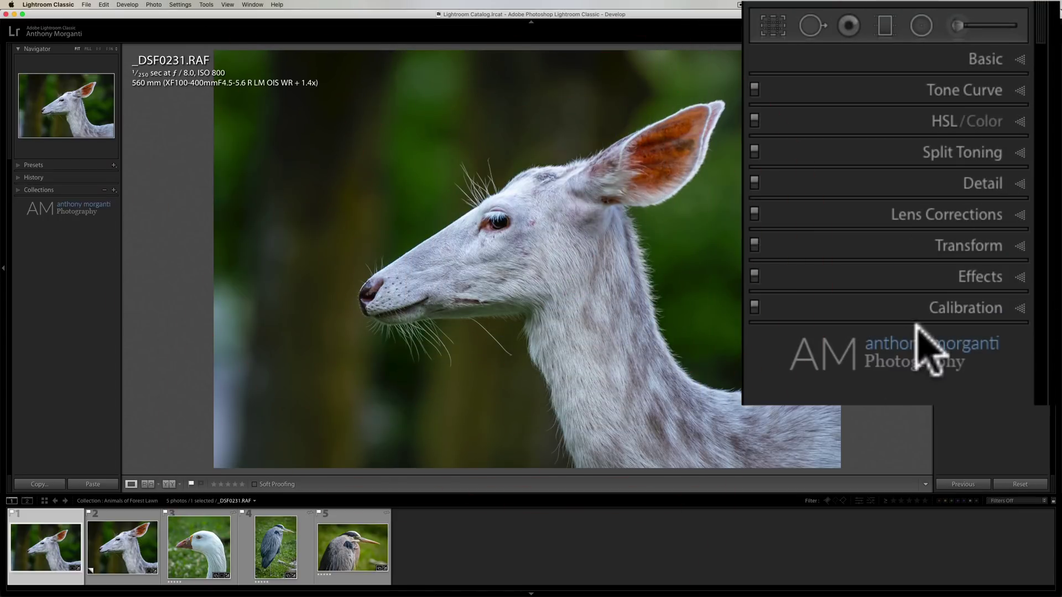